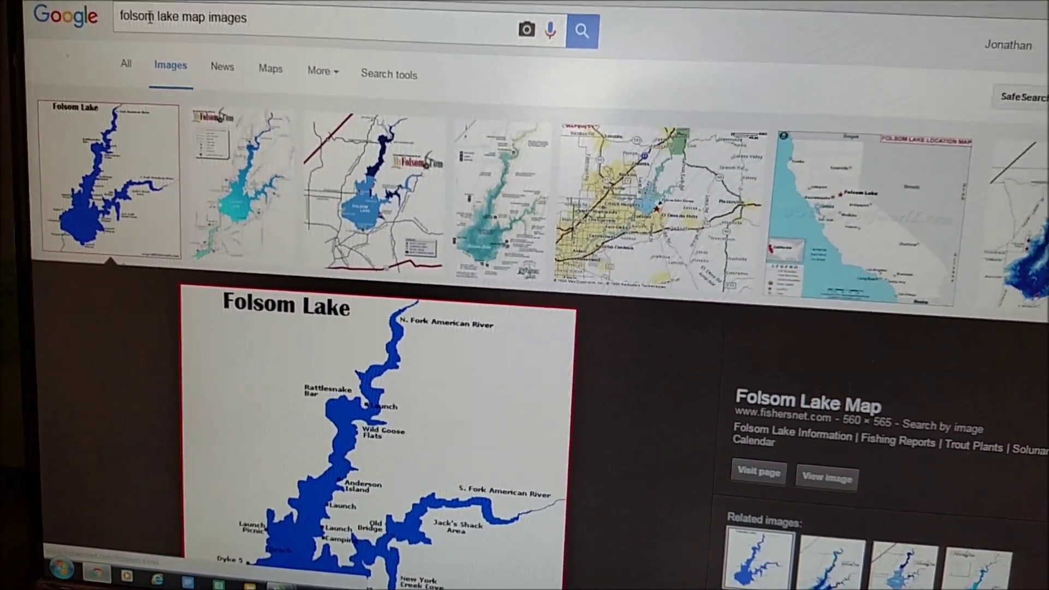
scroll(291, 328, "down", 2)
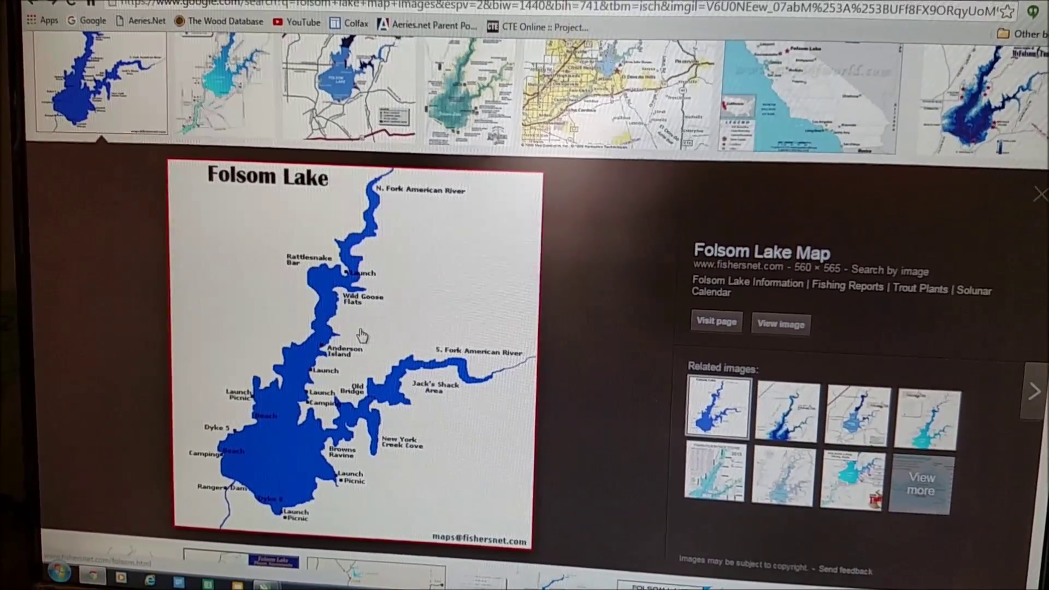
Bring up, then close, the options for the Folsom Lake map image in Google Images.
right_click(363, 335)
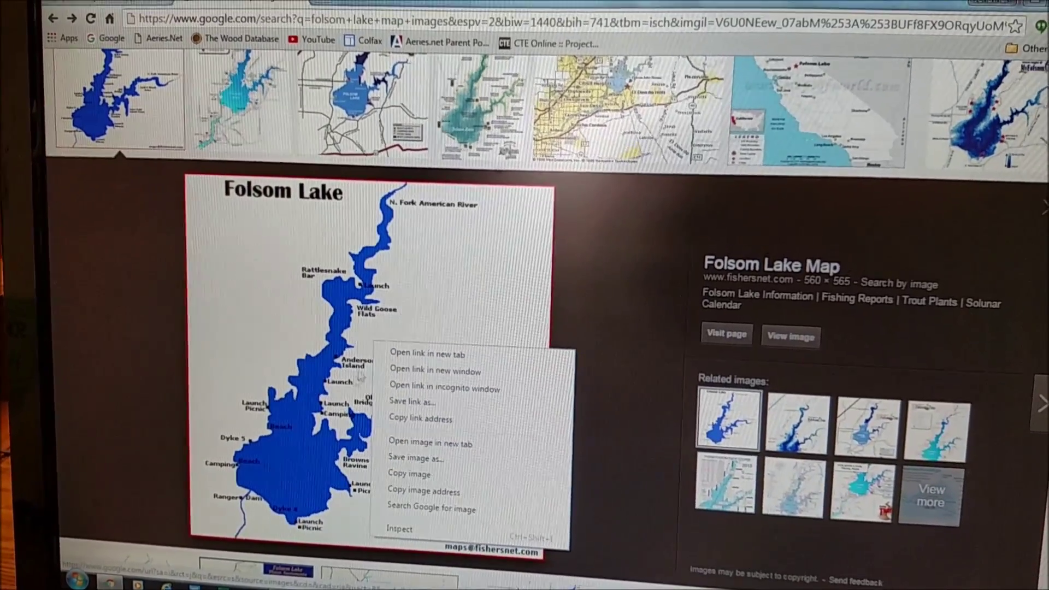
left_click(429, 299)
mouse_move(283, 580)
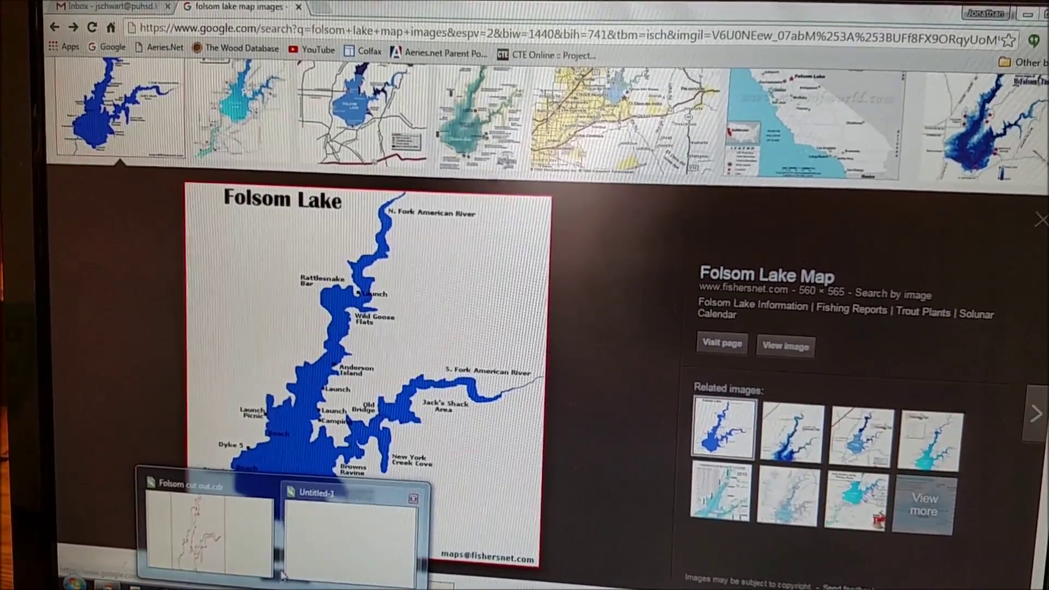
Import folsom.gif into Untitled-1 and place it at the page's top-left.
left_click(352, 525)
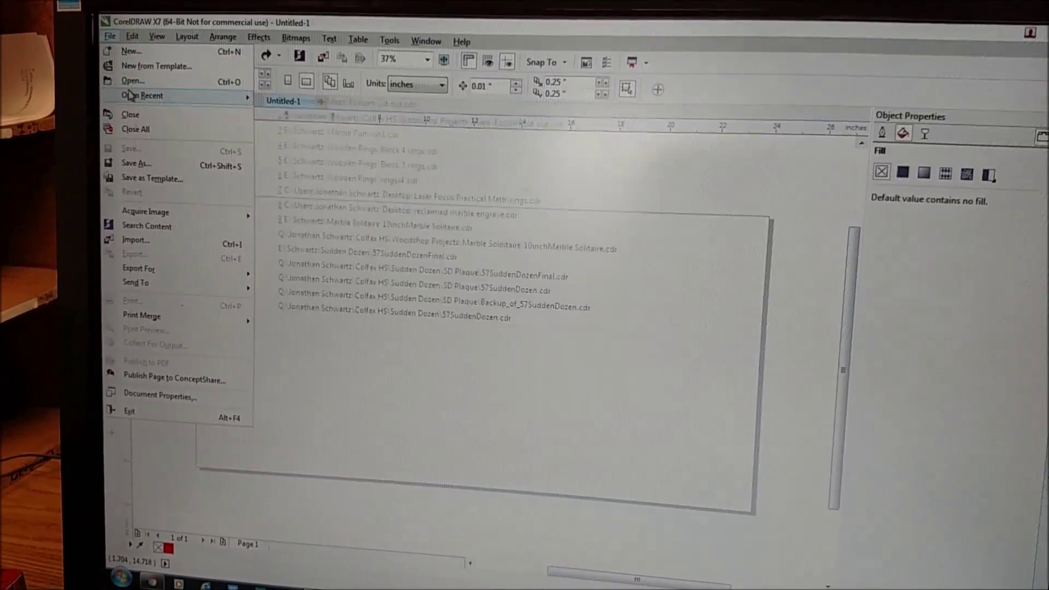
left_click(197, 242)
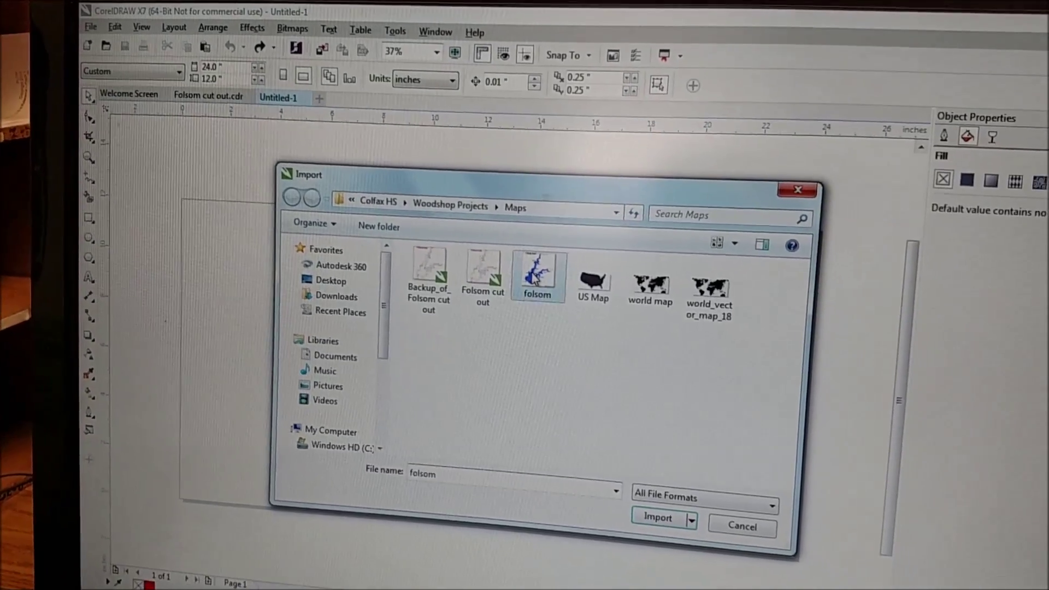
left_click(599, 299)
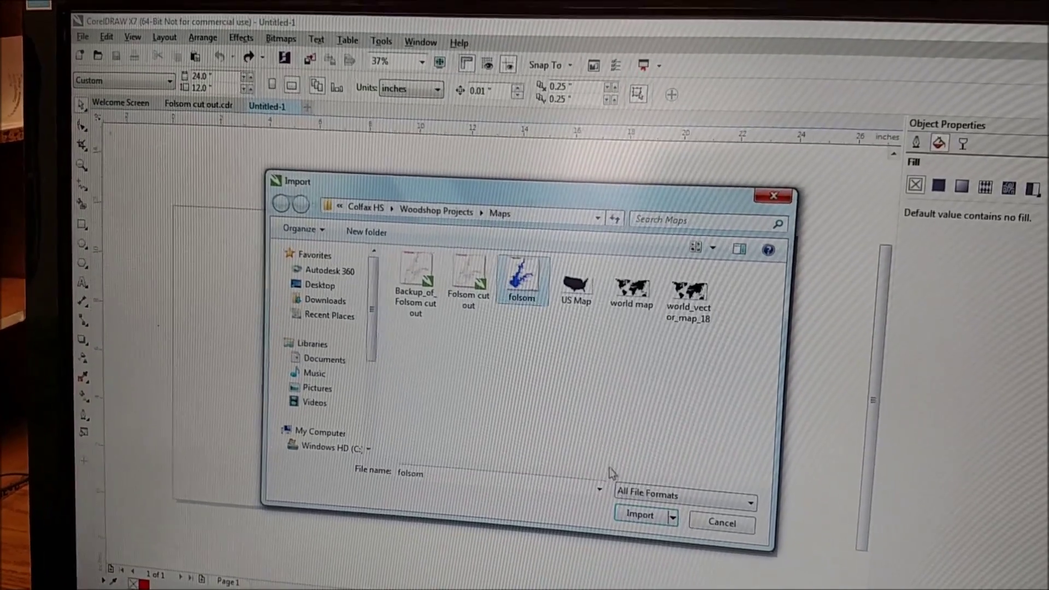
left_click(729, 556)
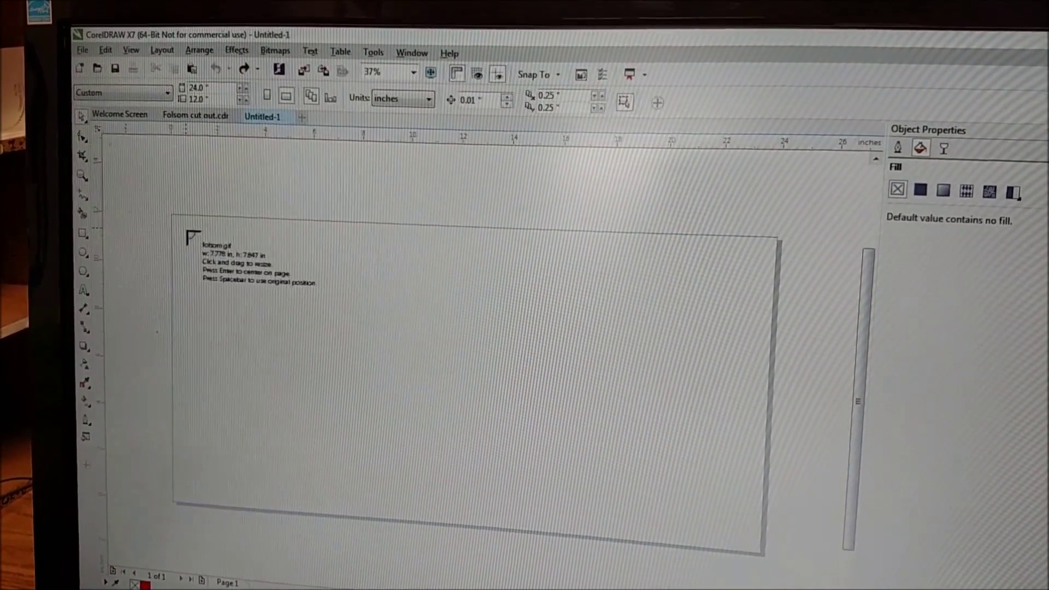
left_click(193, 228)
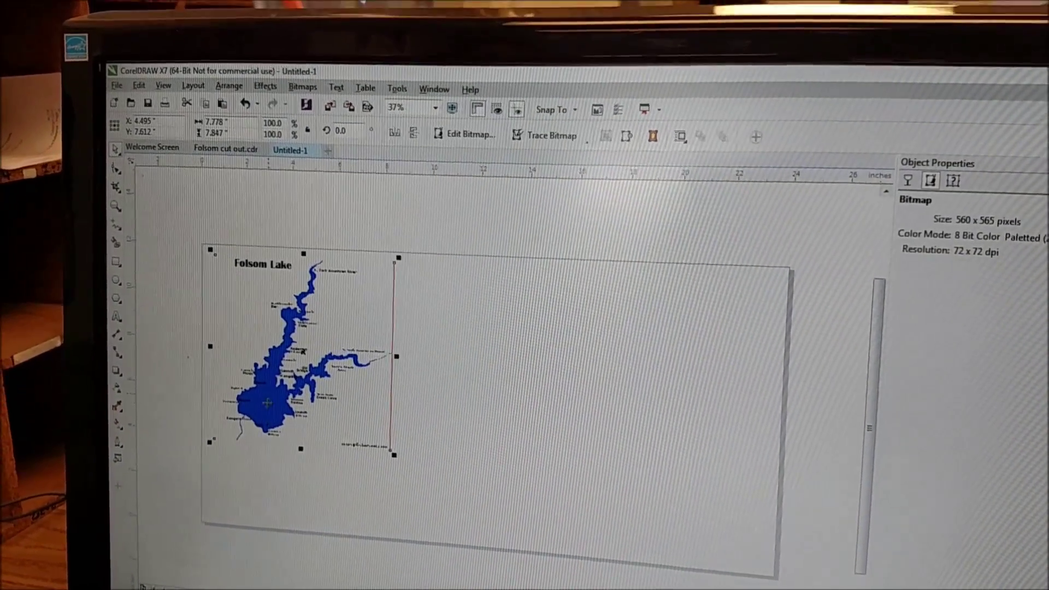
right_click(276, 393)
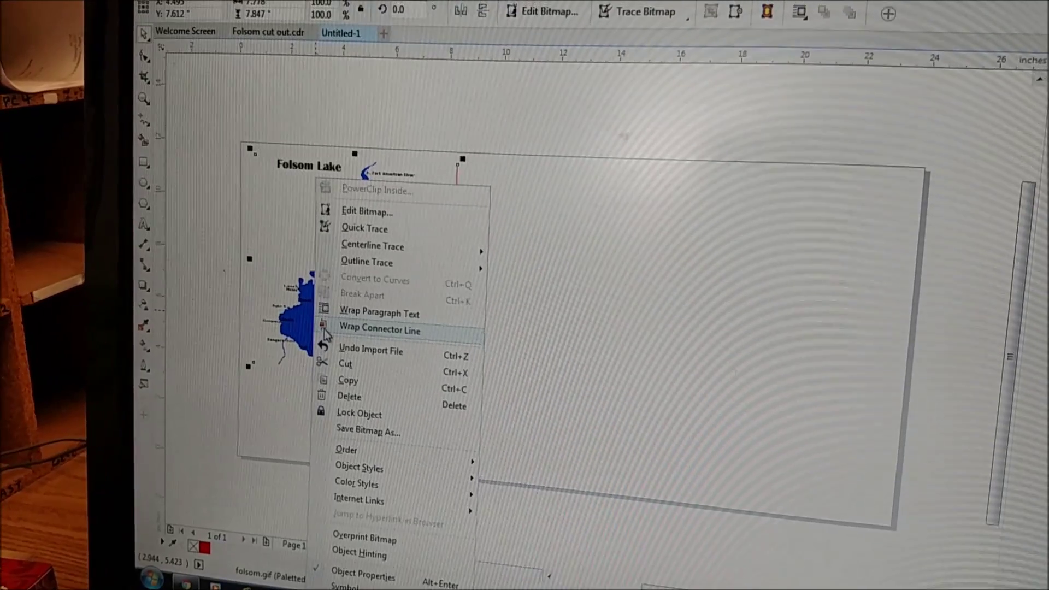
mouse_move(365, 284)
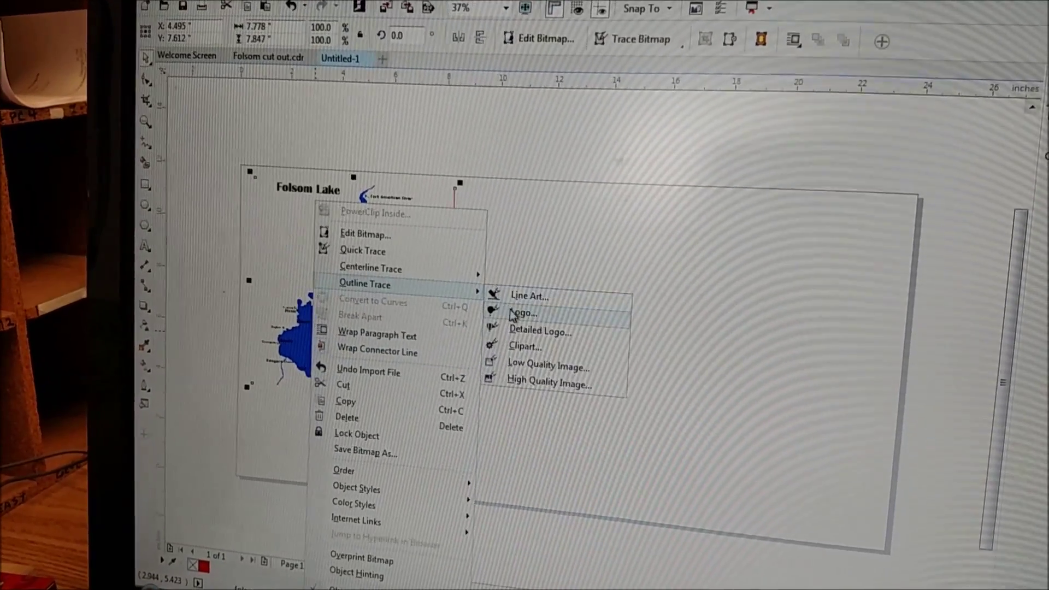
Trace the map bitmap with the Outline Trace Logo preset into 14 vector objects.
left_click(518, 316)
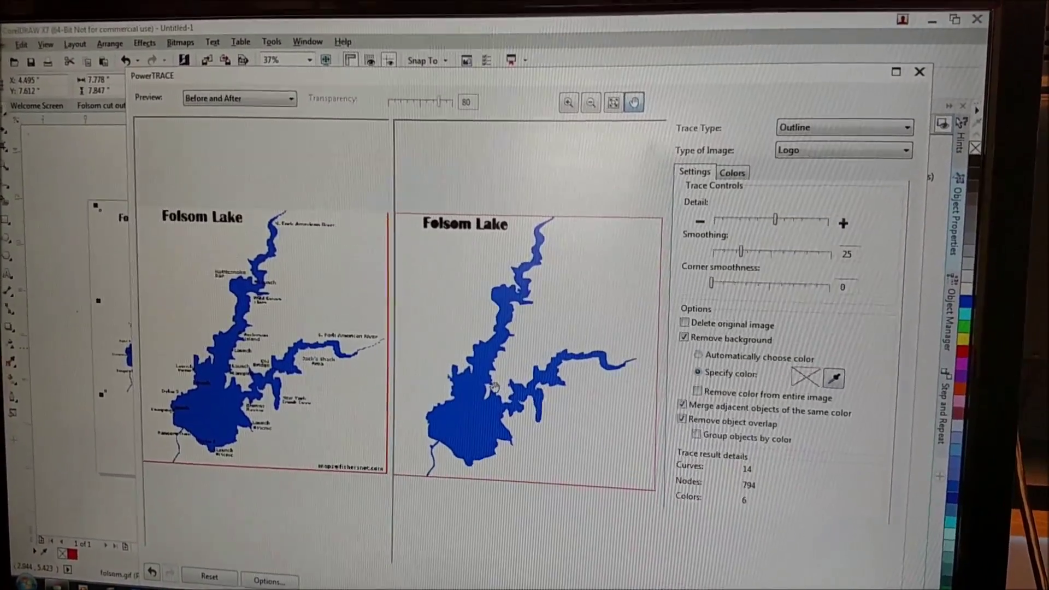
scroll(493, 310, "up", 4)
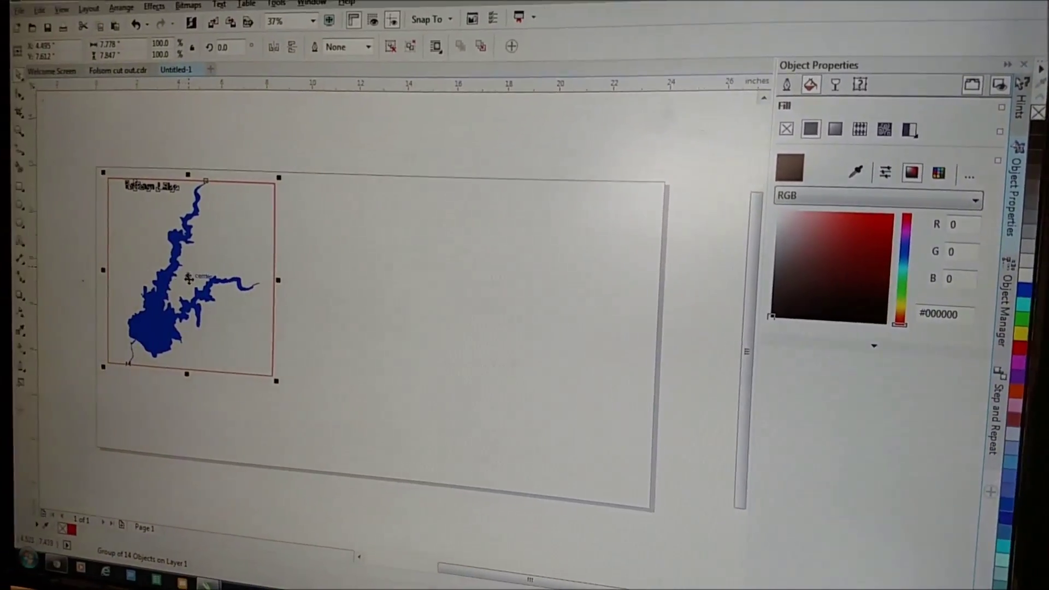
Move the traced lake group to the right and delete the original map bitmap.
left_click_drag(232, 277, 281, 296)
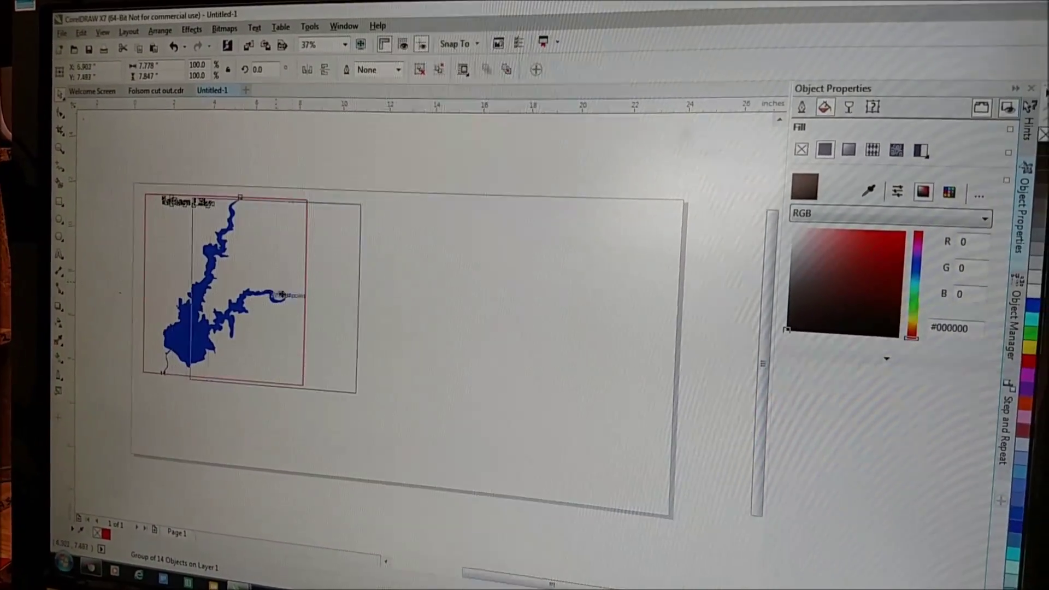
left_click_drag(420, 311, 430, 310)
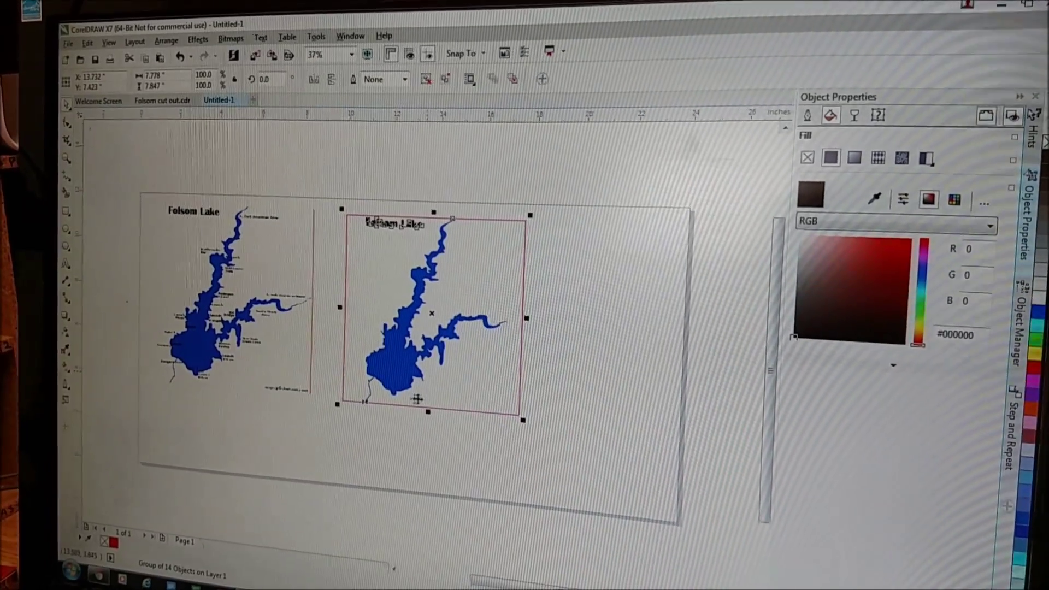
left_click(262, 345)
key("Delete")
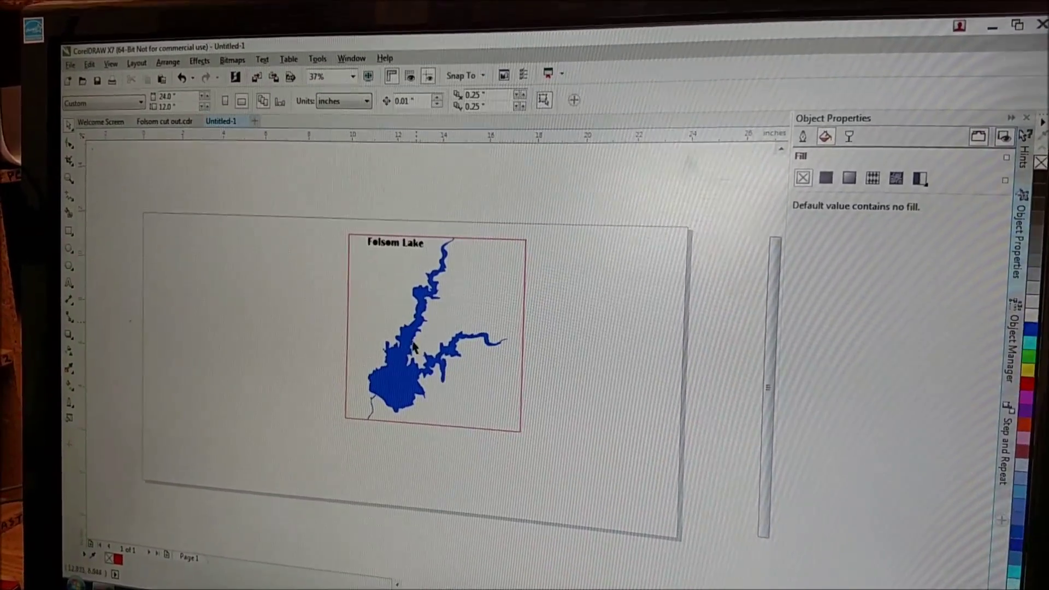
Select the traced lake group and remove its fill.
right_click(423, 359)
key("ctrl+z")
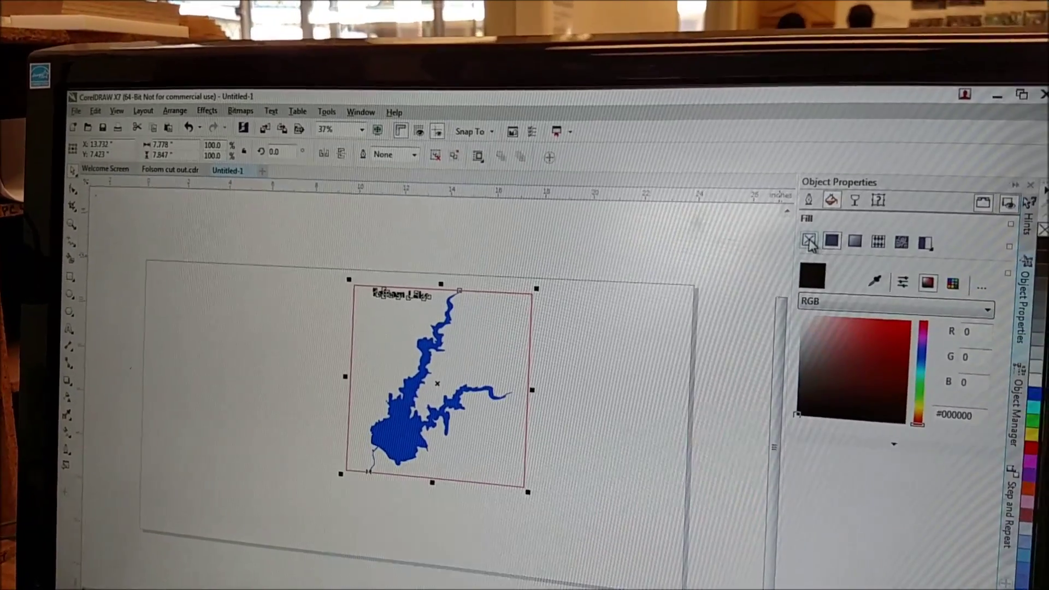
left_click(817, 227)
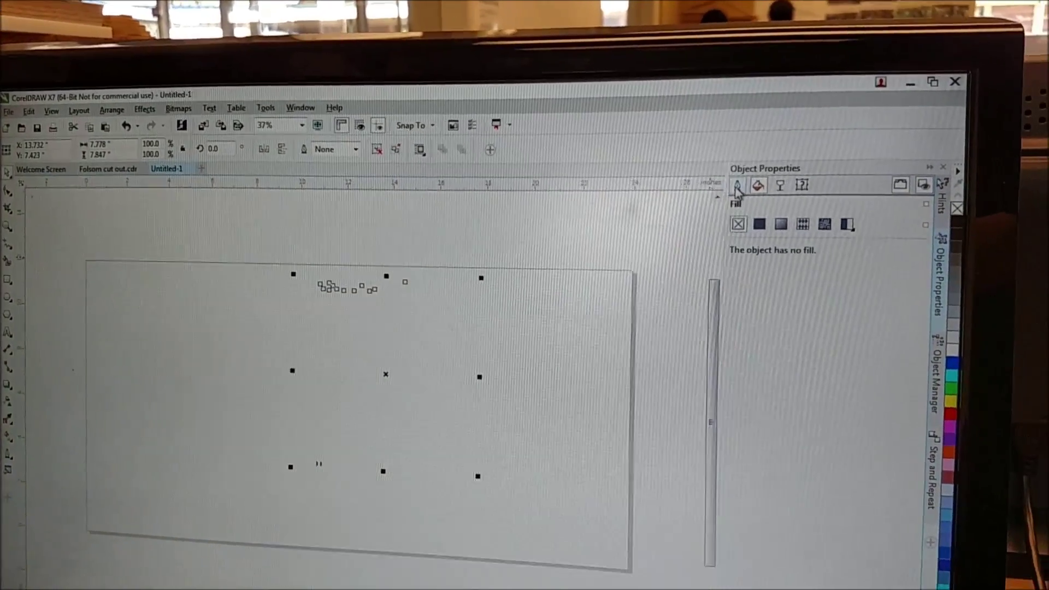
Give the traced lake a red Hairline outline in Object Properties.
left_click(812, 199)
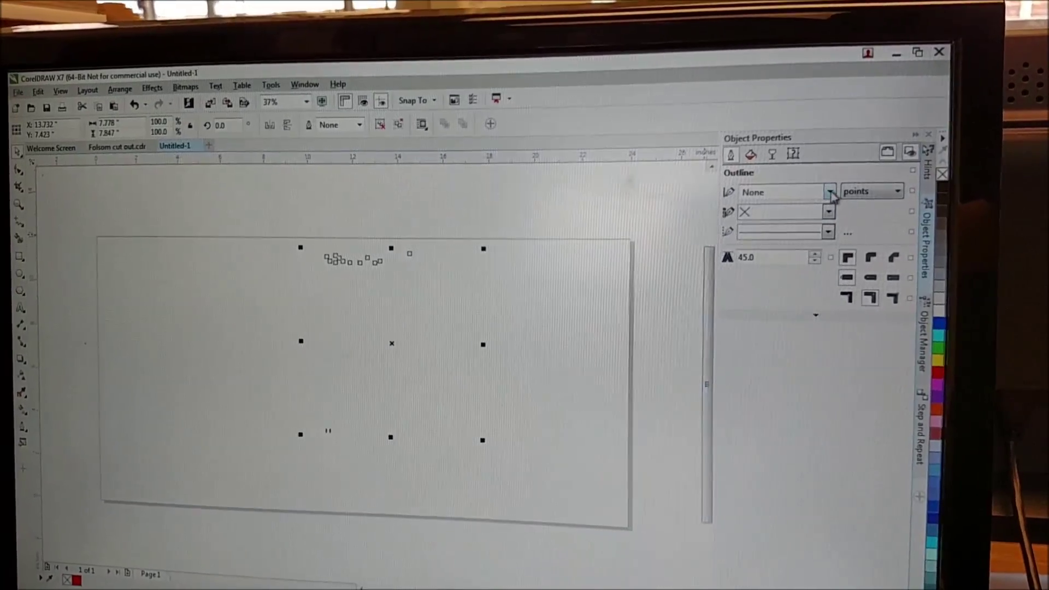
left_click(855, 199)
left_click(787, 208)
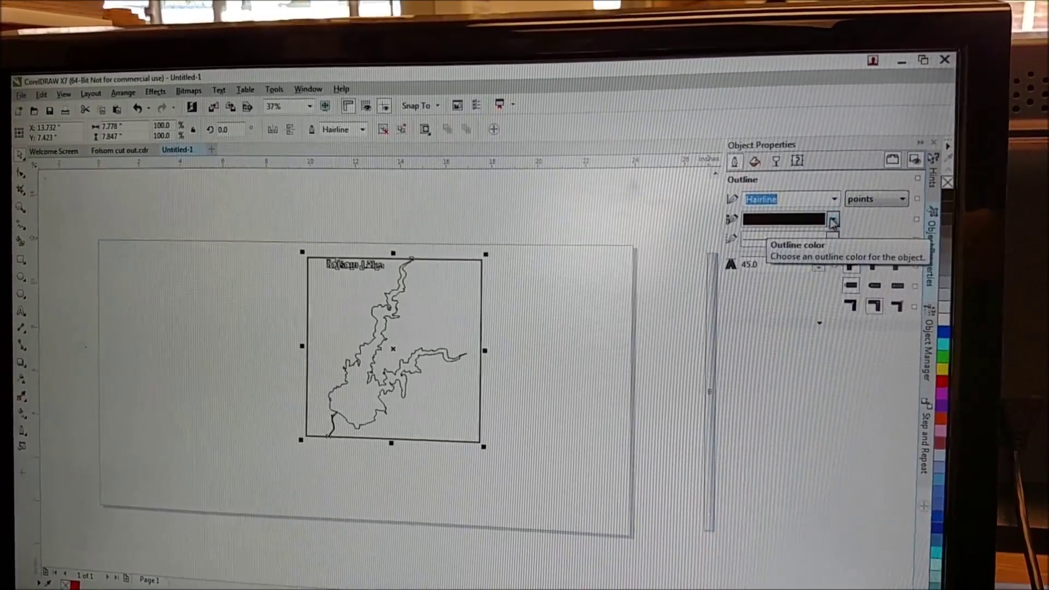
left_click(830, 204)
left_click(794, 255)
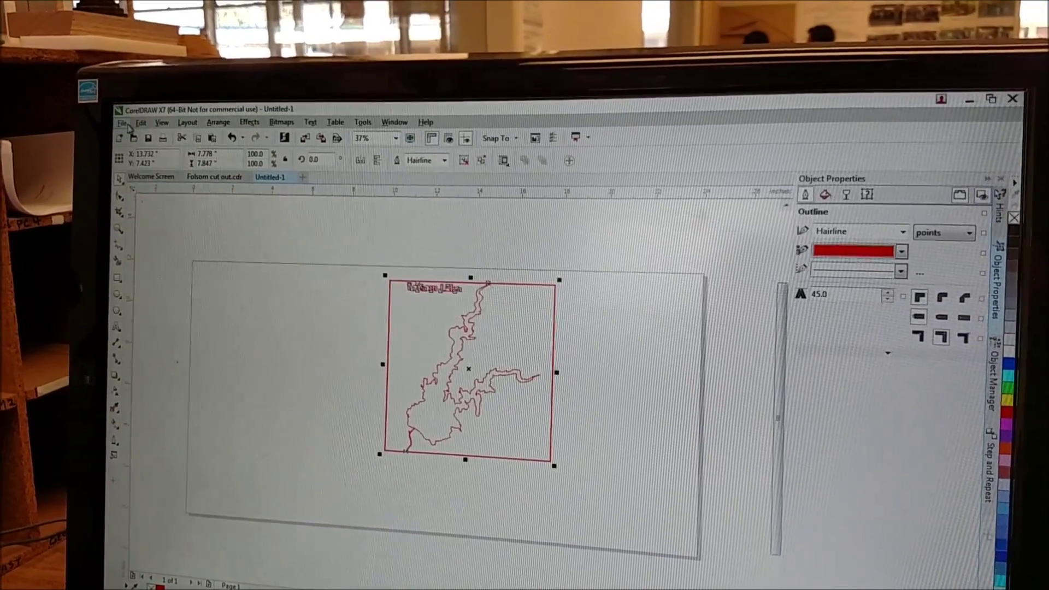
left_click(123, 122)
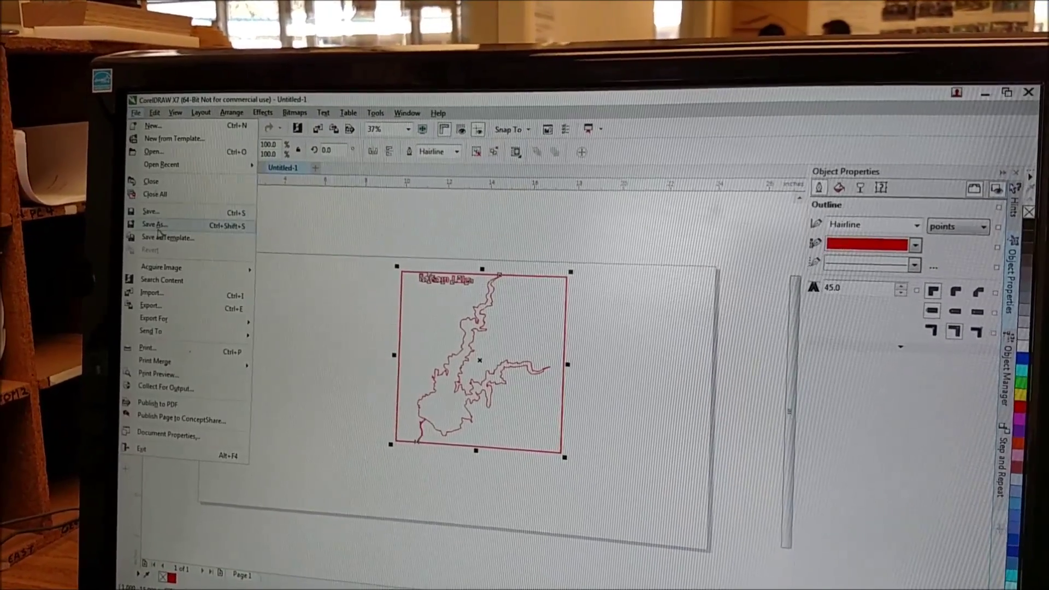